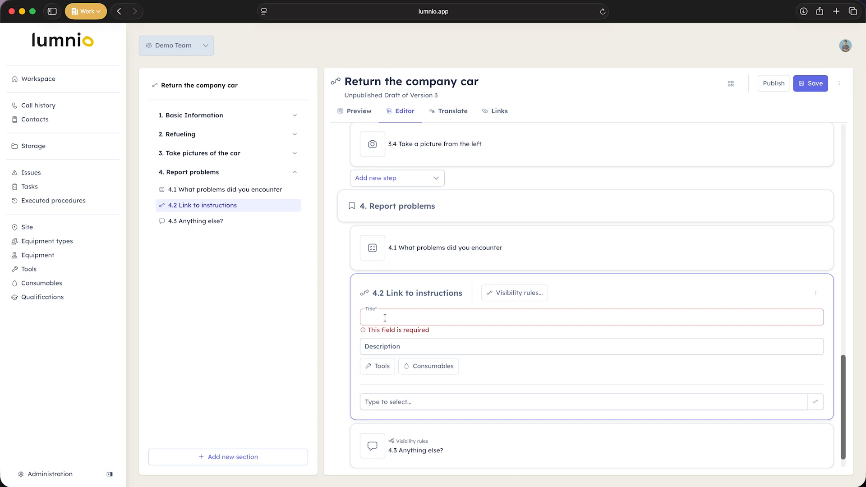
Step: Title the link step "Refill the washer fluid" and link it to the instructions of the same name
{"action": "type", "text": "R"}
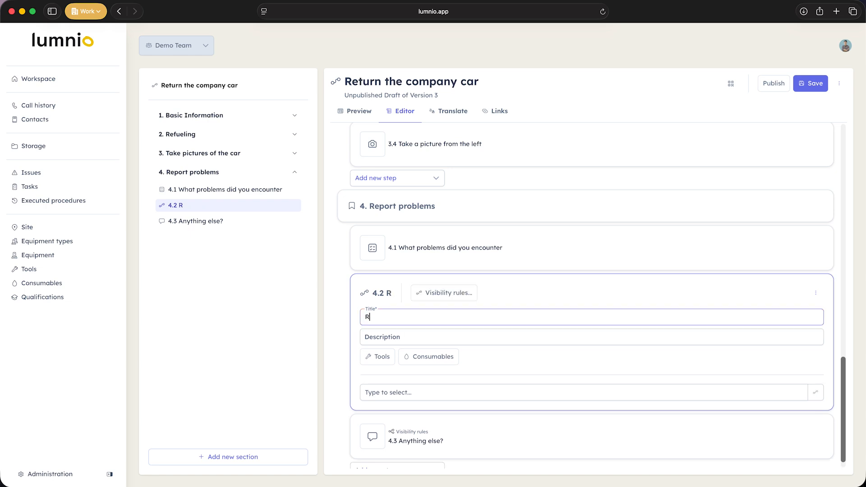
{"action": "type", "text": "efill the "}
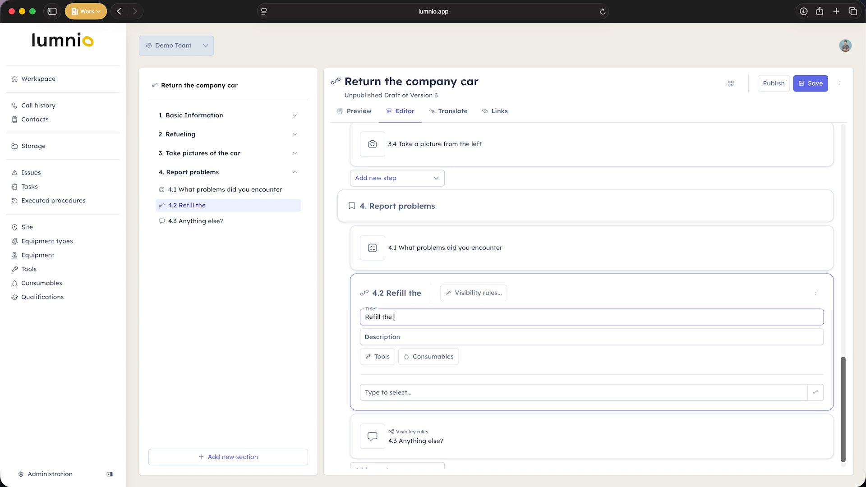
{"action": "type", "text": "washer fluid"}
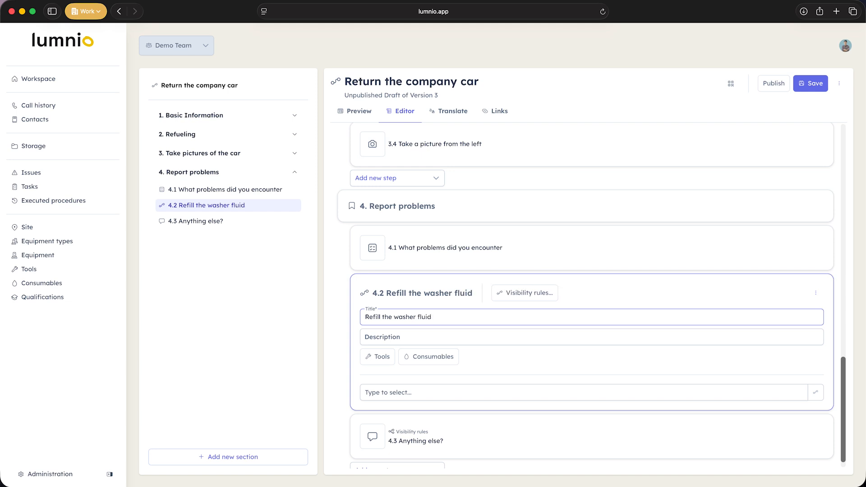
{"action": "left_click", "coordinate": [398, 392]}
{"action": "type", "text": "Refi"}
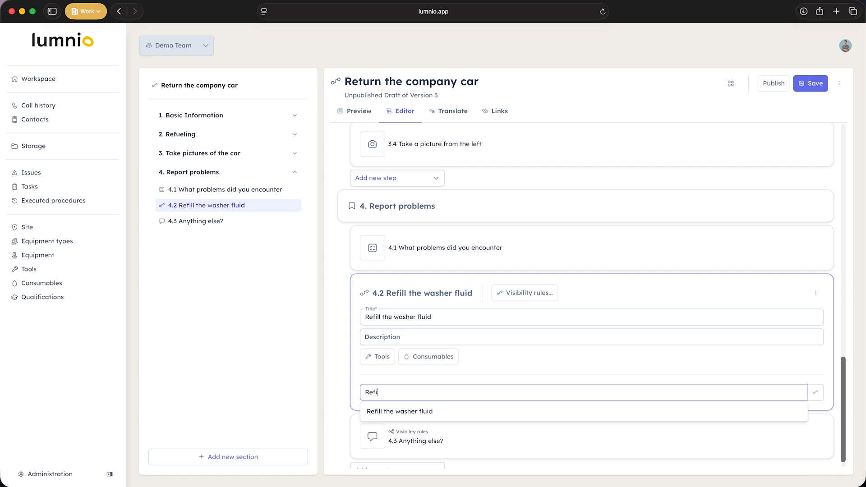
{"action": "left_click", "coordinate": [399, 412]}
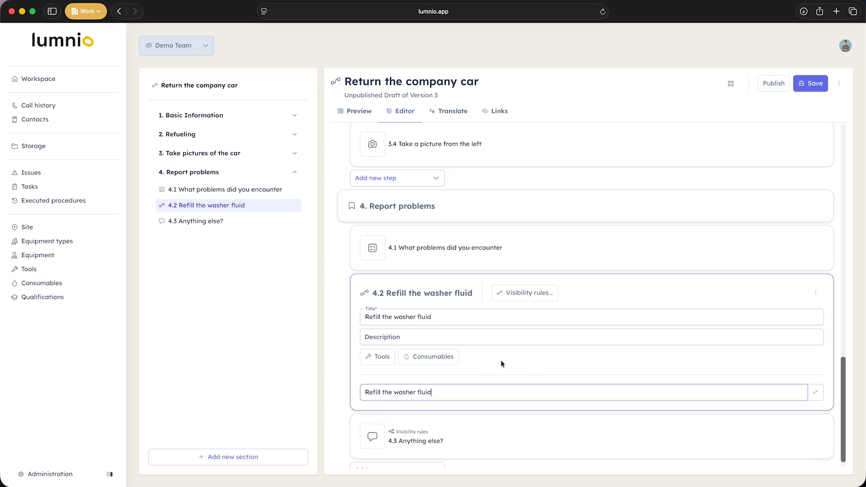
Step: Add a visibility rule to the "Refill the washer fluid" step
{"action": "scroll", "coordinate": [503, 359], "scroll_direction": "down", "scroll_amount": 1}
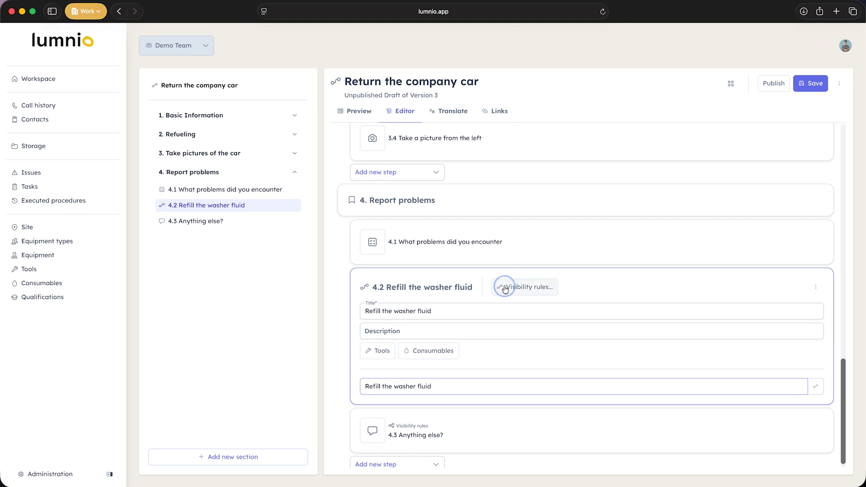
{"action": "left_click", "coordinate": [523, 287]}
{"action": "left_click", "coordinate": [280, 309]}
{"action": "left_click", "coordinate": [308, 180]}
{"action": "left_click", "coordinate": [311, 231]}
{"action": "left_click", "coordinate": [345, 179]}
{"action": "left_click", "coordinate": [367, 234]}
{"action": "left_click", "coordinate": [609, 363]}
Step: Add a New problem step titled "A scratch" to the "Report problems" section
{"action": "scroll", "coordinate": [456, 453], "scroll_direction": "down", "scroll_amount": 2}
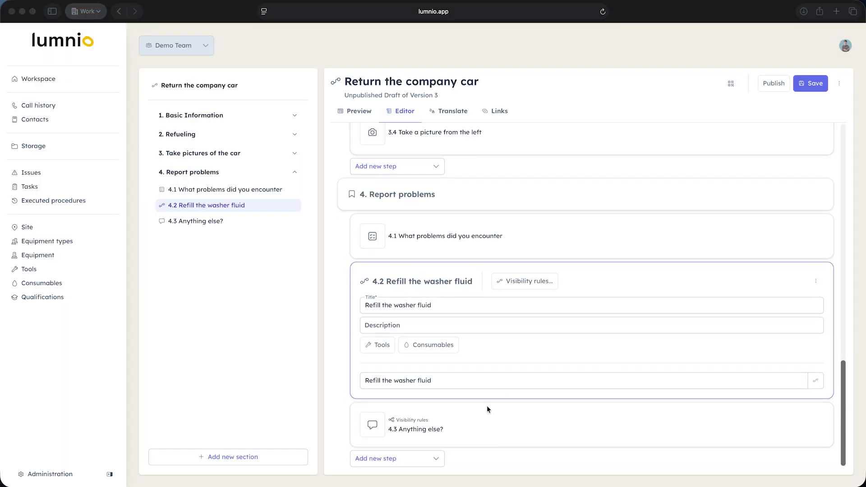
{"action": "left_click", "coordinate": [414, 452]}
{"action": "scroll", "coordinate": [396, 427], "scroll_direction": "down", "scroll_amount": 2}
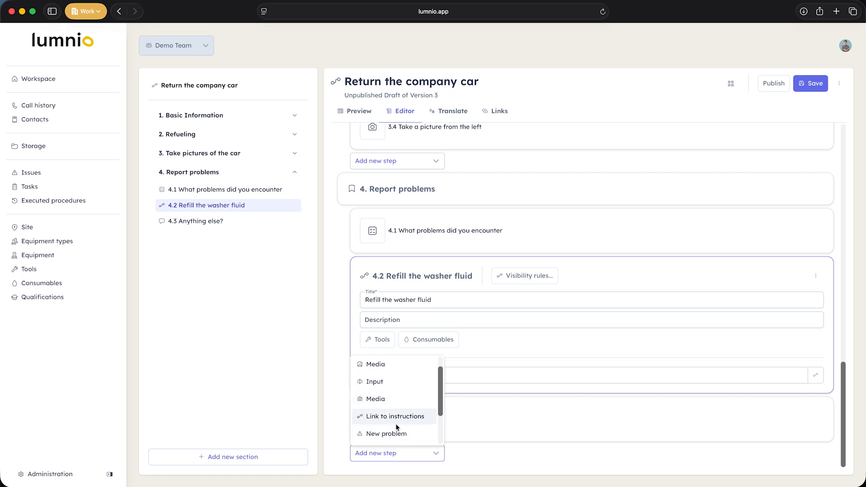
{"action": "left_click", "coordinate": [392, 425]}
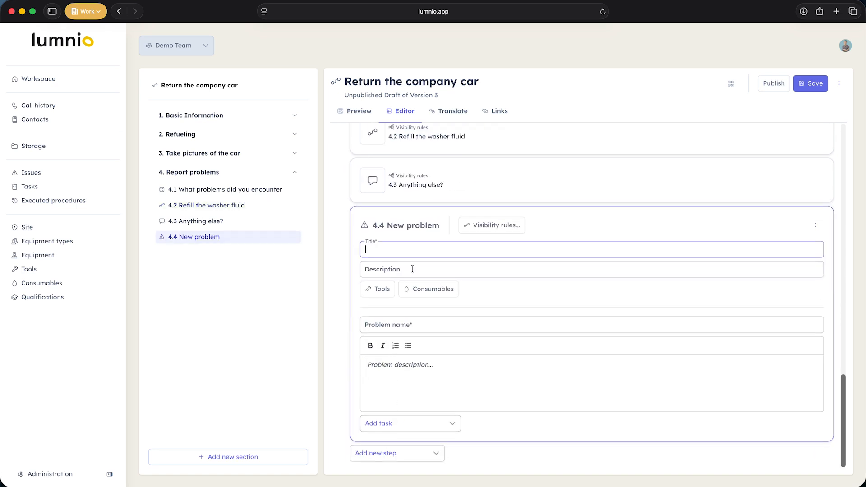
{"action": "type", "text": "A scratch"}
Step: Name the problem "Tis but a scratch" and describe it as "someone scratched up the car"
{"action": "left_click", "coordinate": [411, 325]}
{"action": "type", "text": "Tis but a scratch"}
{"action": "left_click", "coordinate": [402, 368]}
{"action": "type", "text": "someone scratched up the car"}
{"action": "left_click", "coordinate": [415, 424]}
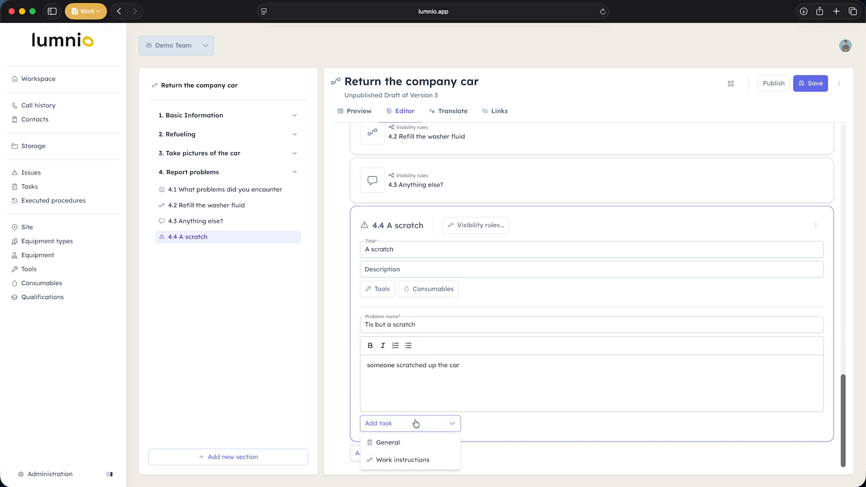
{"action": "left_click", "coordinate": [414, 426]}
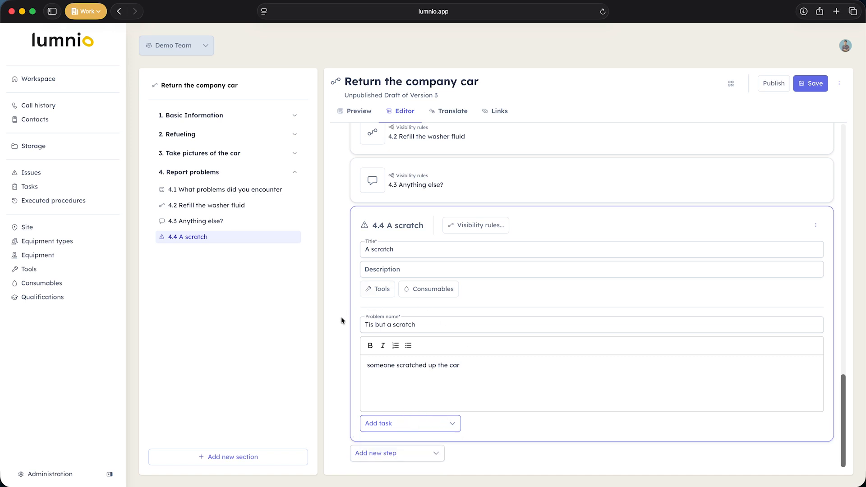
Step: Move the "A scratch" step above "Anything else?" in the "Report problems" section
{"action": "left_click_drag", "start_coordinate": [188, 240], "coordinate": [185, 221]}
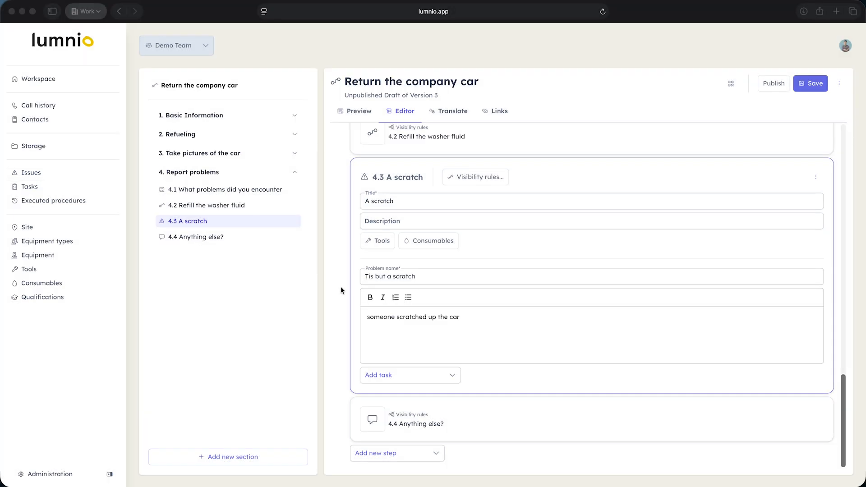
Step: Add a New task step titled "Blinker fluid low" to the "Report problems" section
{"action": "left_click", "coordinate": [436, 456]}
{"action": "scroll", "coordinate": [401, 429], "scroll_direction": "down", "scroll_amount": 1}
{"action": "scroll", "coordinate": [401, 429], "scroll_direction": "down", "scroll_amount": 1}
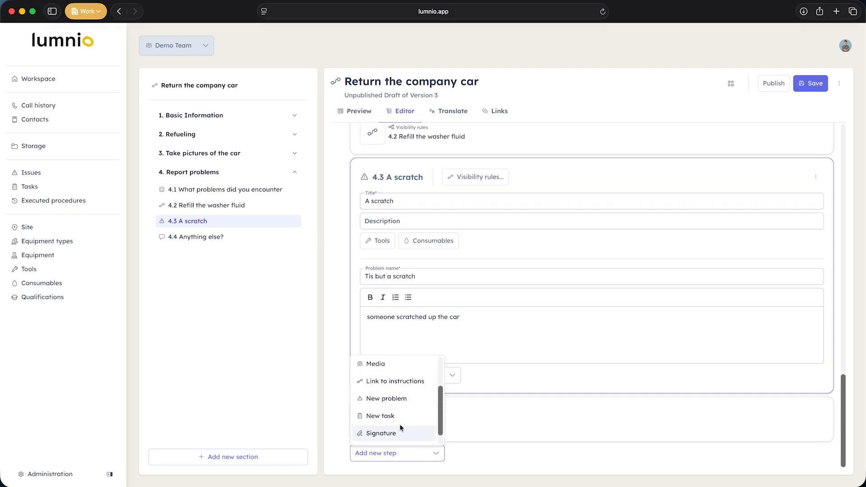
{"action": "left_click", "coordinate": [398, 418]}
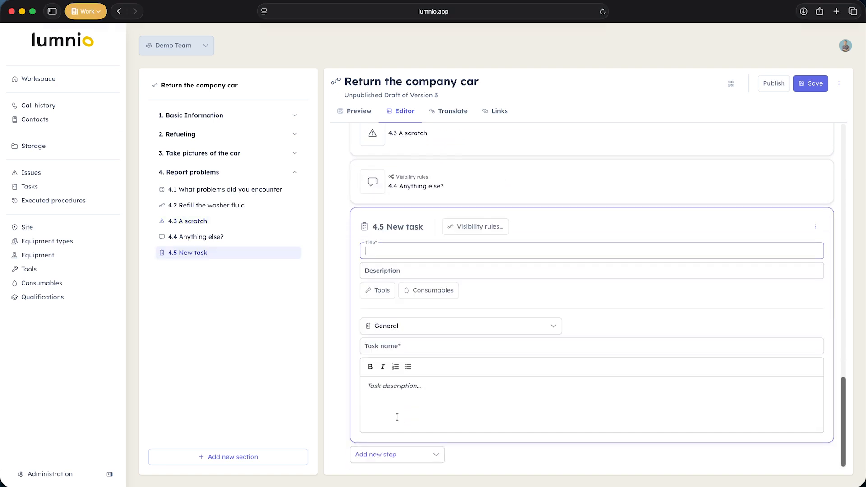
{"action": "type", "text": "Blinker fluid low"}
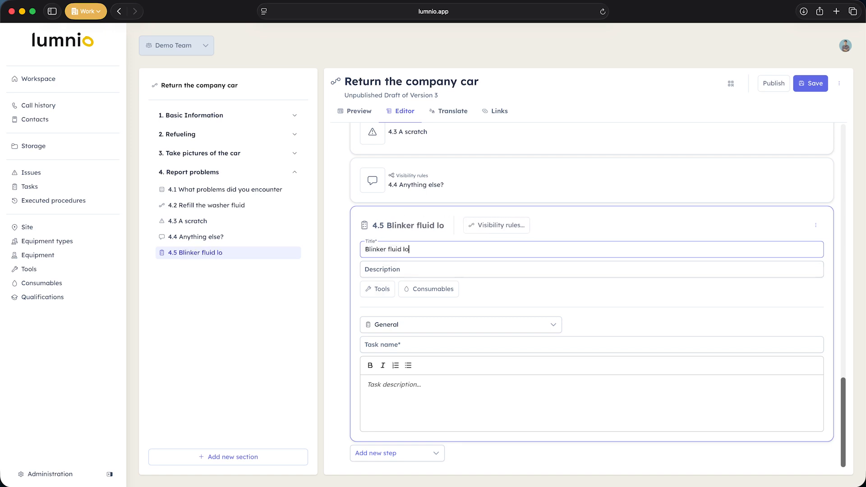
Step: Set the task type to Work instructions and link it to "Blinker Fluid Replacement"
{"action": "left_click", "coordinate": [389, 321]}
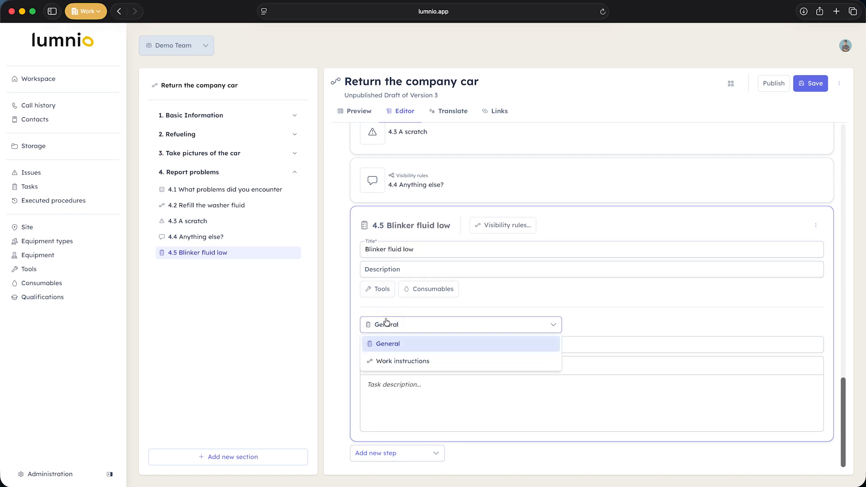
{"action": "left_click", "coordinate": [368, 361]}
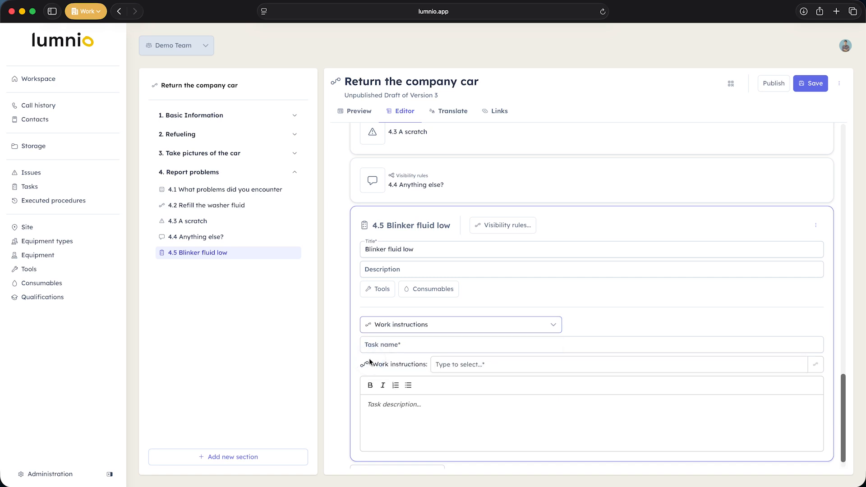
{"action": "left_click", "coordinate": [456, 367]}
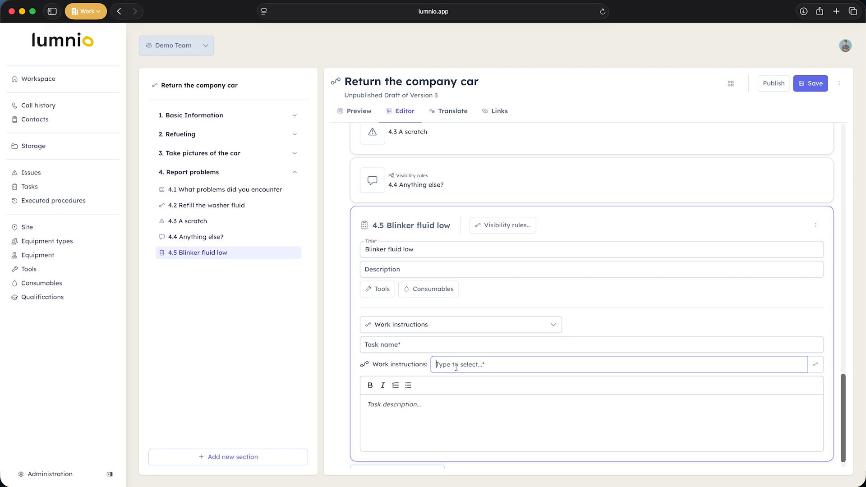
{"action": "type", "text": "Blin"}
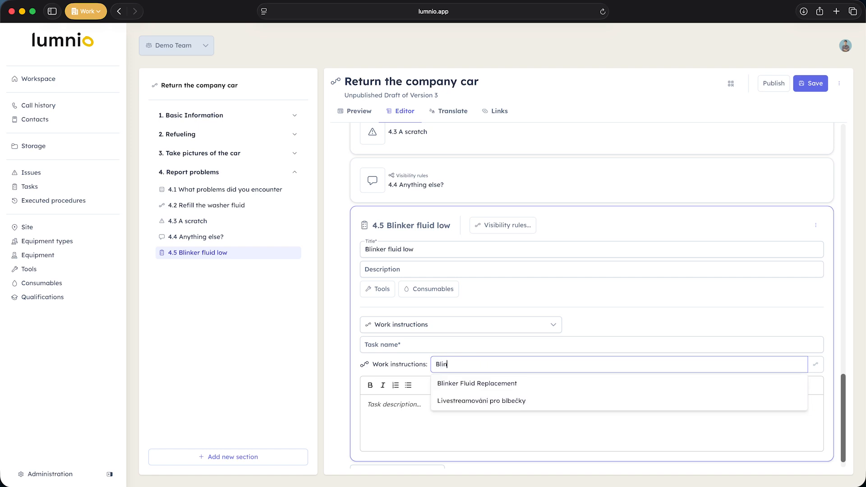
{"action": "left_click", "coordinate": [488, 384]}
Step: Name the task of the "Blinker fluid low" step "Replace blinker fluid"
{"action": "left_click", "coordinate": [393, 347]}
{"action": "type", "text": "Re"}
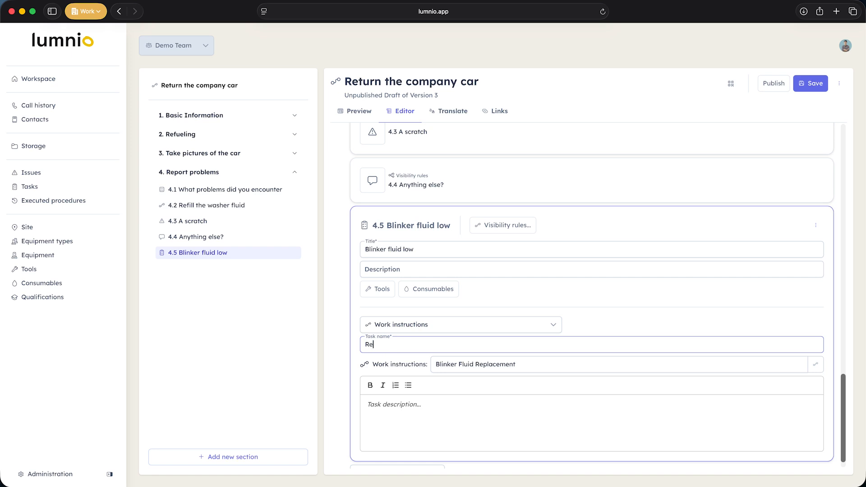
{"action": "type", "text": "place blinker fluid"}
Step: Add a Signature step titled "Sign to verify" to the "Report problems" section and make the signature required
{"action": "scroll", "coordinate": [398, 402], "scroll_direction": "down", "scroll_amount": 1}
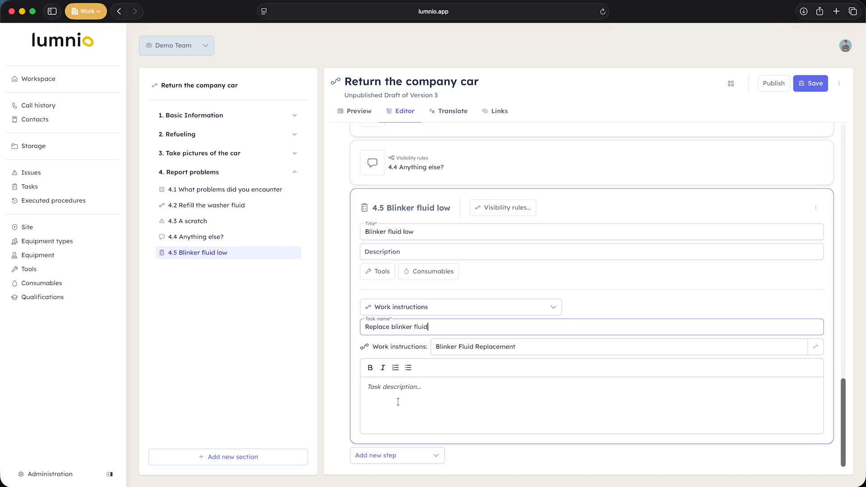
{"action": "left_click", "coordinate": [427, 453]}
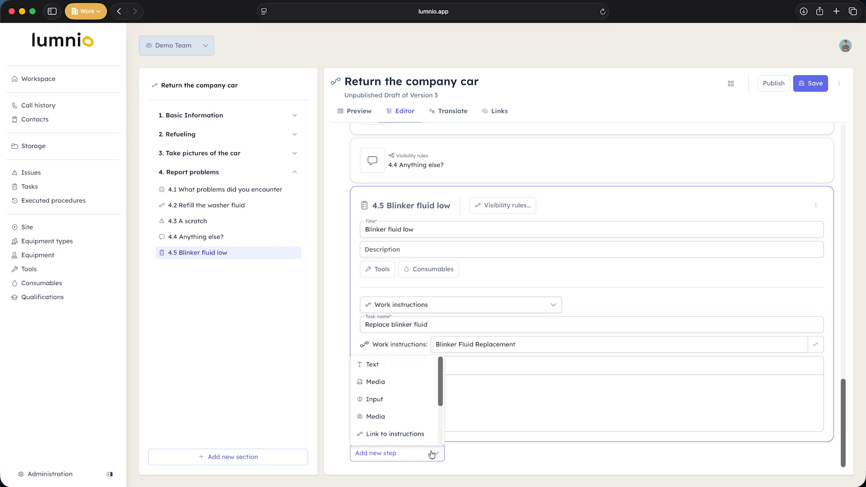
{"action": "scroll", "coordinate": [389, 416], "scroll_direction": "down", "scroll_amount": 3}
{"action": "left_click", "coordinate": [394, 420]}
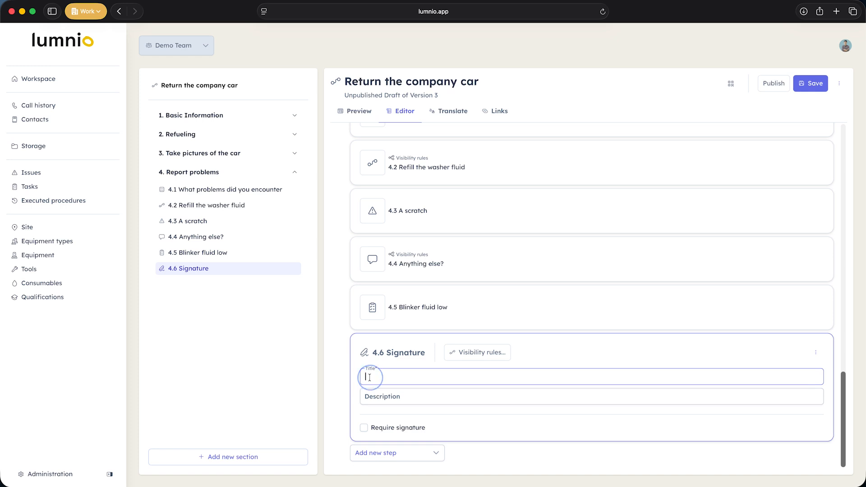
{"action": "type", "text": "Sign"}
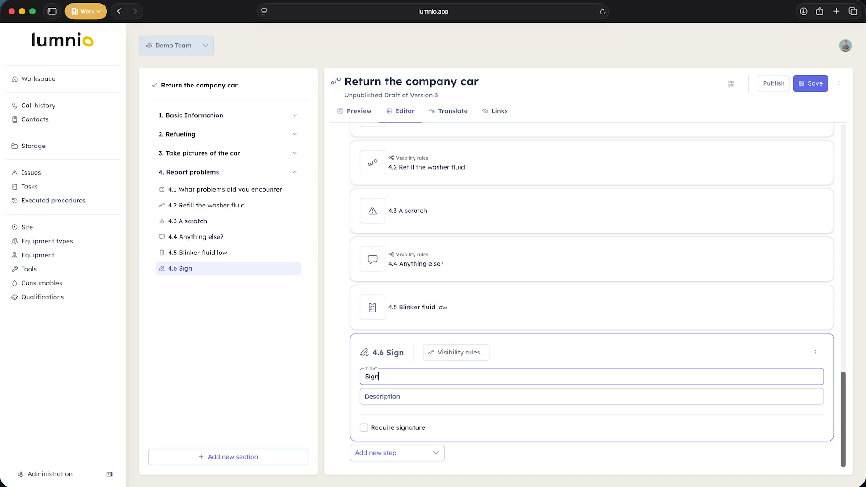
{"action": "type", "text": " to verify"}
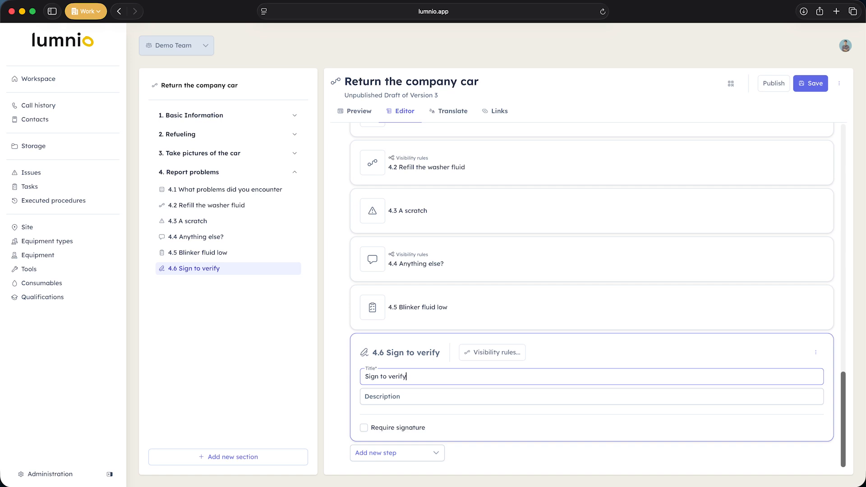
{"action": "left_click", "coordinate": [364, 428]}
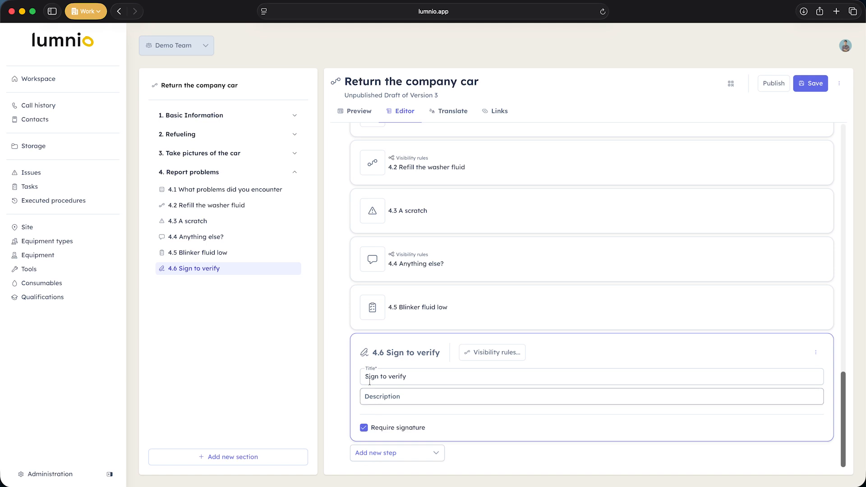
Step: Move the "Blinker fluid low" step above "Anything else?" in the "Report problems" section
{"action": "left_click_drag", "start_coordinate": [225, 251], "coordinate": [229, 247]}
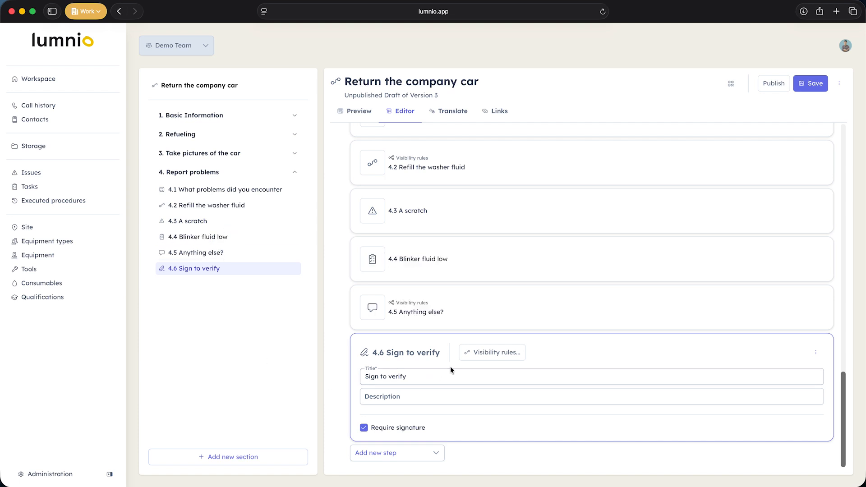
Step: Review the procedure's version history, including the published versions that can be restored, and close it
{"action": "left_click", "coordinate": [839, 84]}
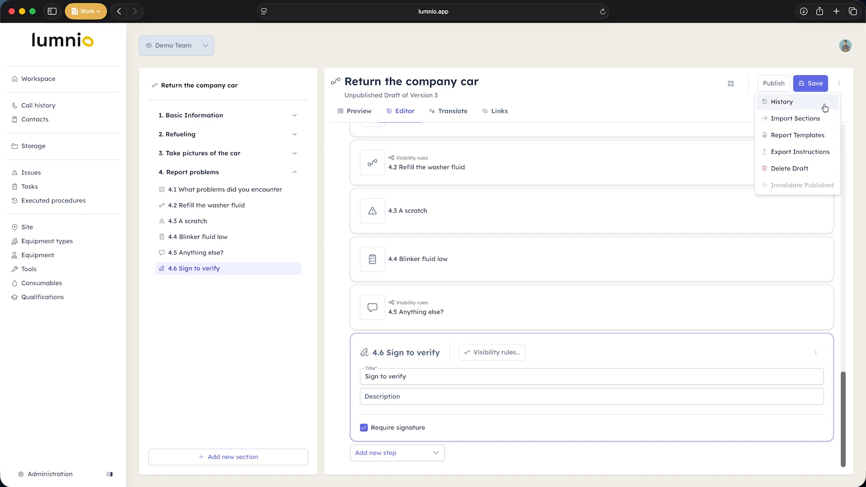
{"action": "left_click", "coordinate": [825, 107]}
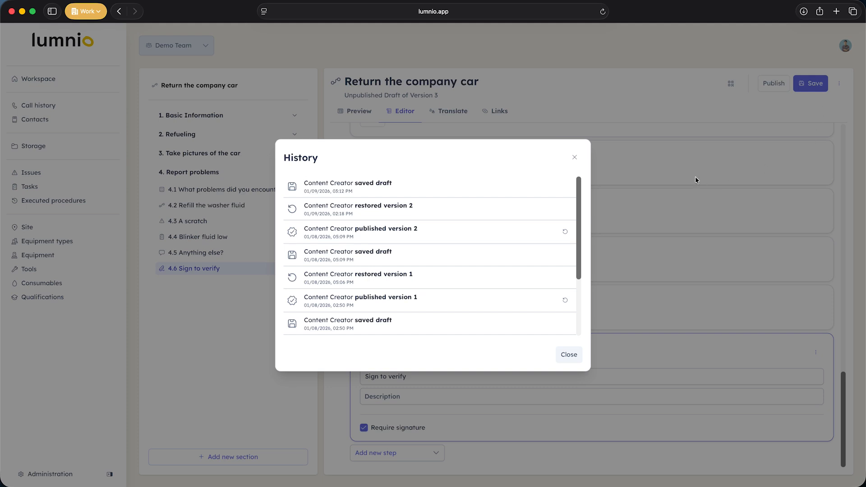
{"action": "scroll", "coordinate": [459, 227], "scroll_direction": "down", "scroll_amount": 3}
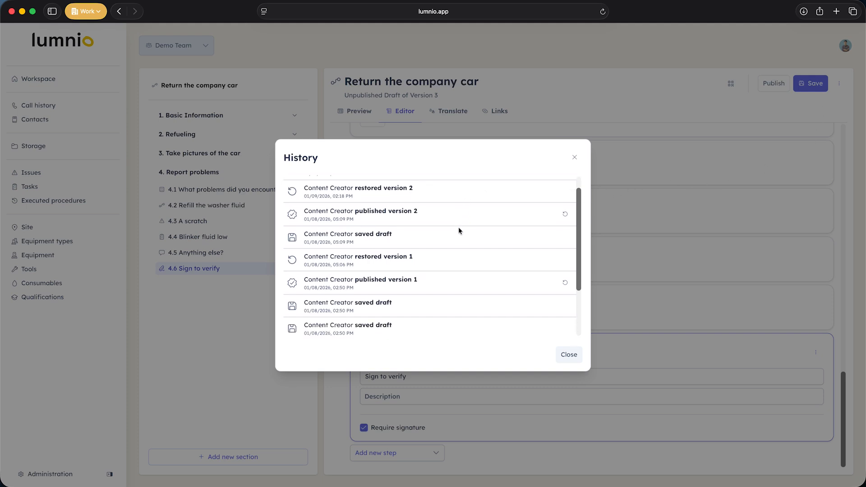
{"action": "scroll", "coordinate": [459, 231], "scroll_direction": "down", "scroll_amount": 3}
{"action": "scroll", "coordinate": [458, 231], "scroll_direction": "up", "scroll_amount": 5}
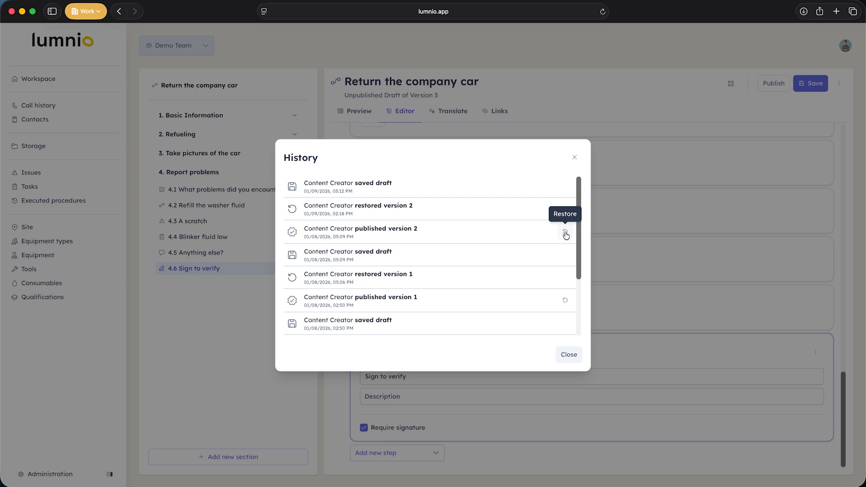
{"action": "left_click", "coordinate": [576, 359]}
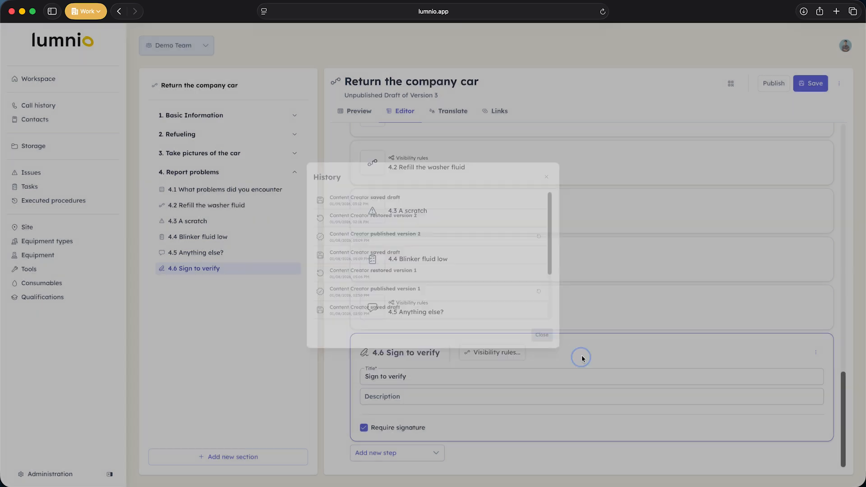
Step: Show the additional actions available for the "Return the company car" procedure
{"action": "left_click", "coordinate": [840, 83]}
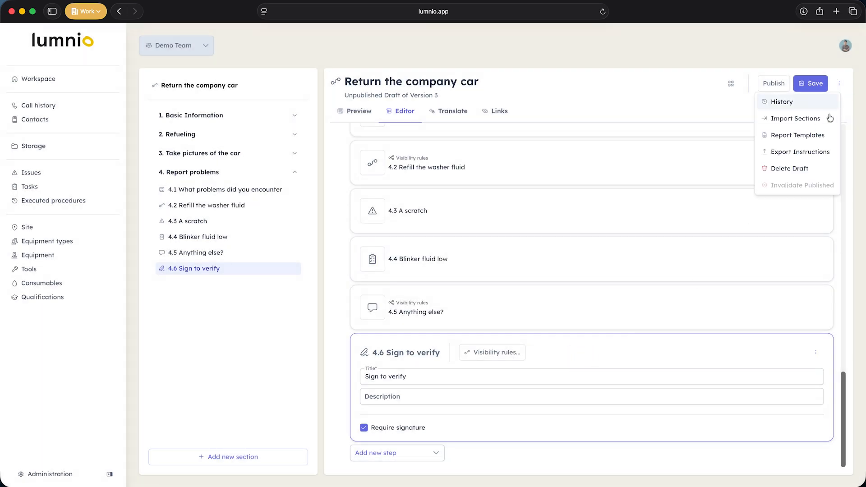